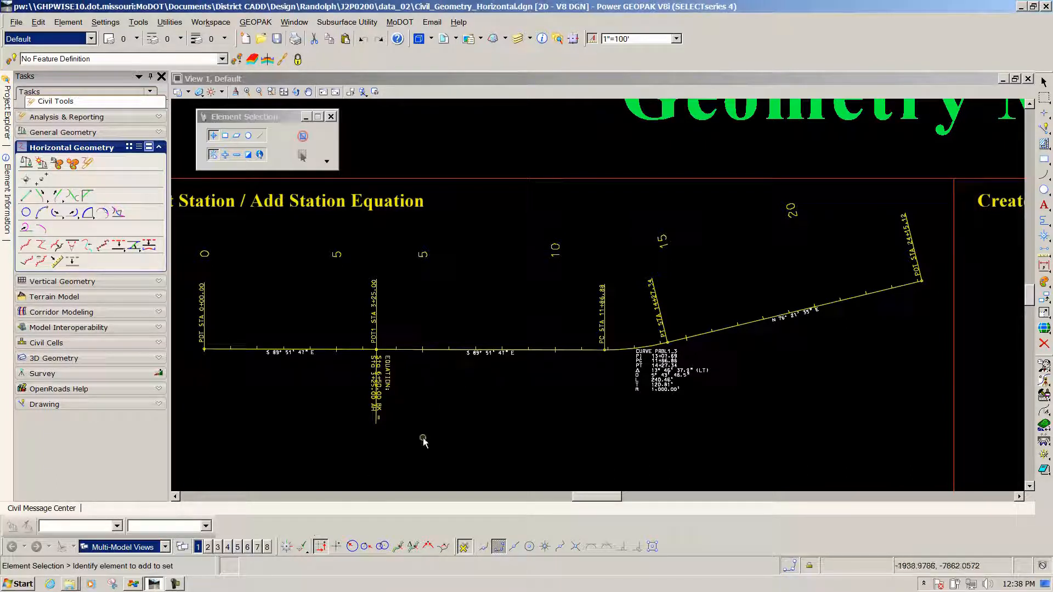
# Undock the Civil AccuDraw and Features Definition Toggle Bar toolbars and float them over the drawing view
pyautogui.moveTo(278, 546); pyautogui.dragTo(434, 142)
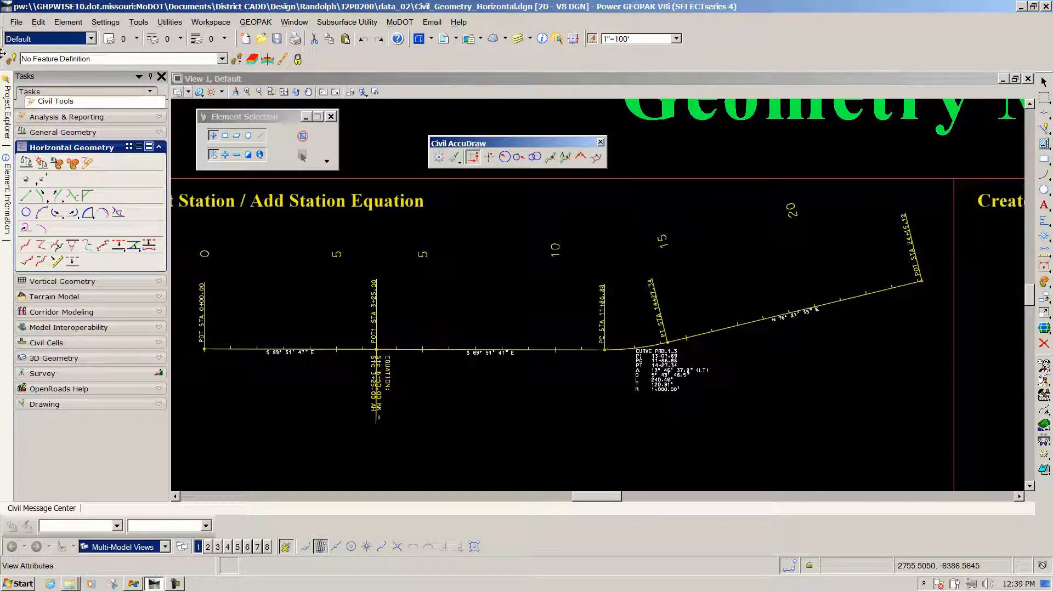
pyautogui.moveTo(5, 57); pyautogui.dragTo(694, 150)
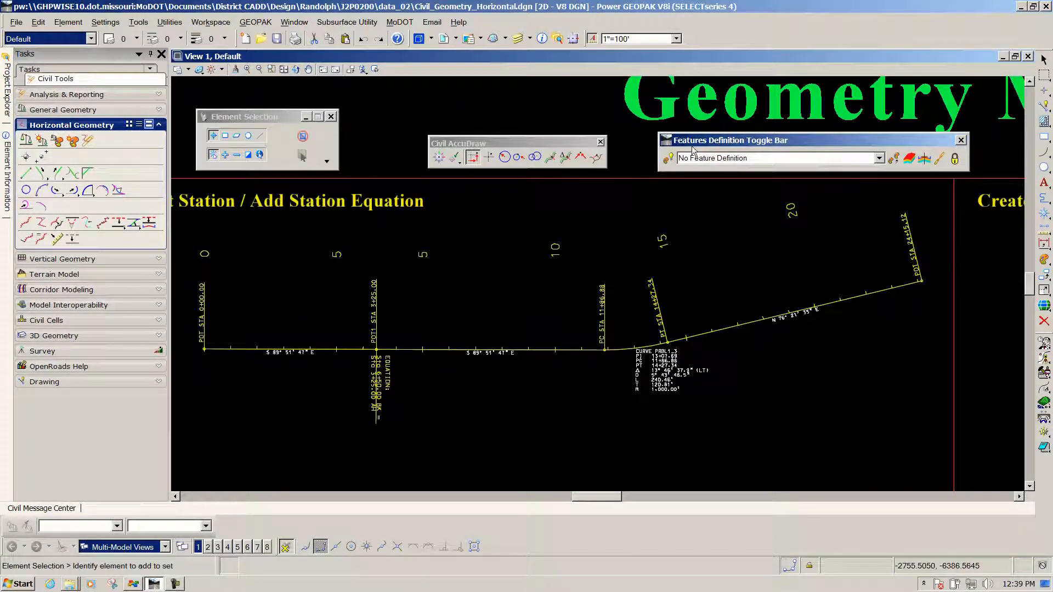
# Set the active feature definition to Geometry Scratch from Design Standards > Geometry and enable its use for new elements
pyautogui.click(880, 160)
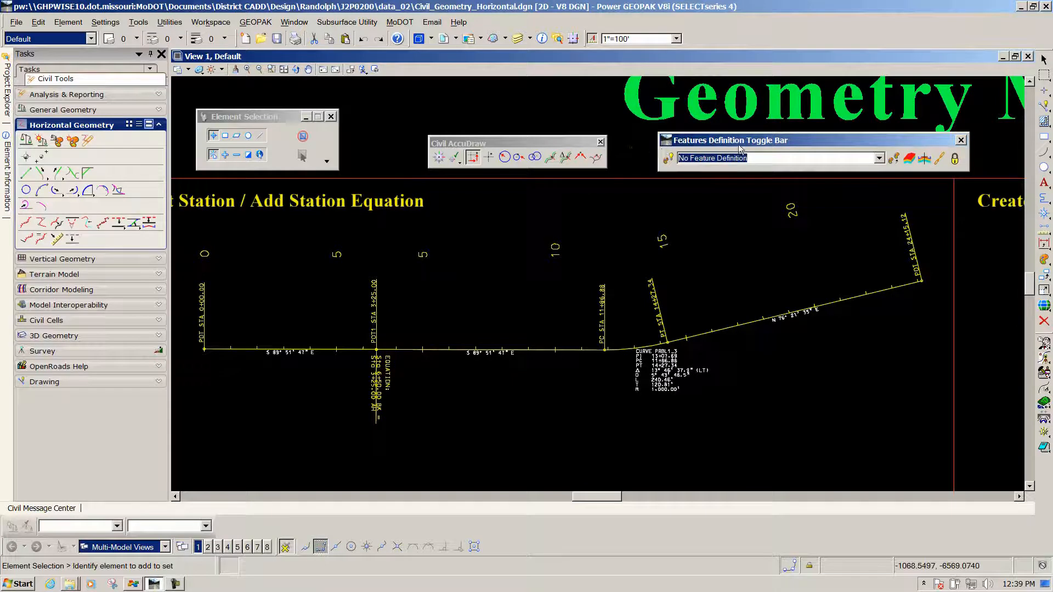
pyautogui.click(880, 160)
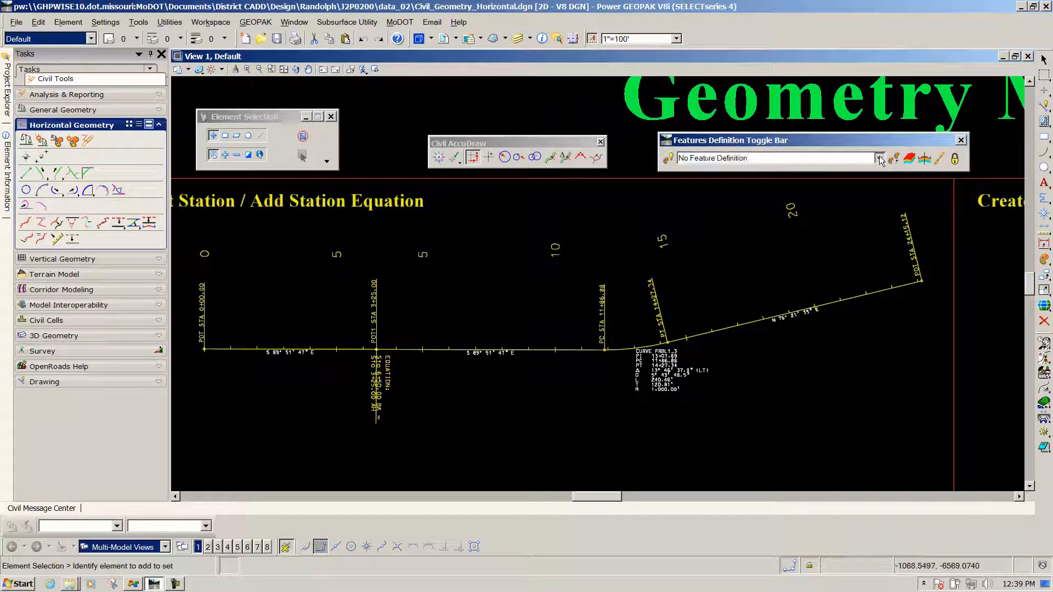
pyautogui.click(683, 191)
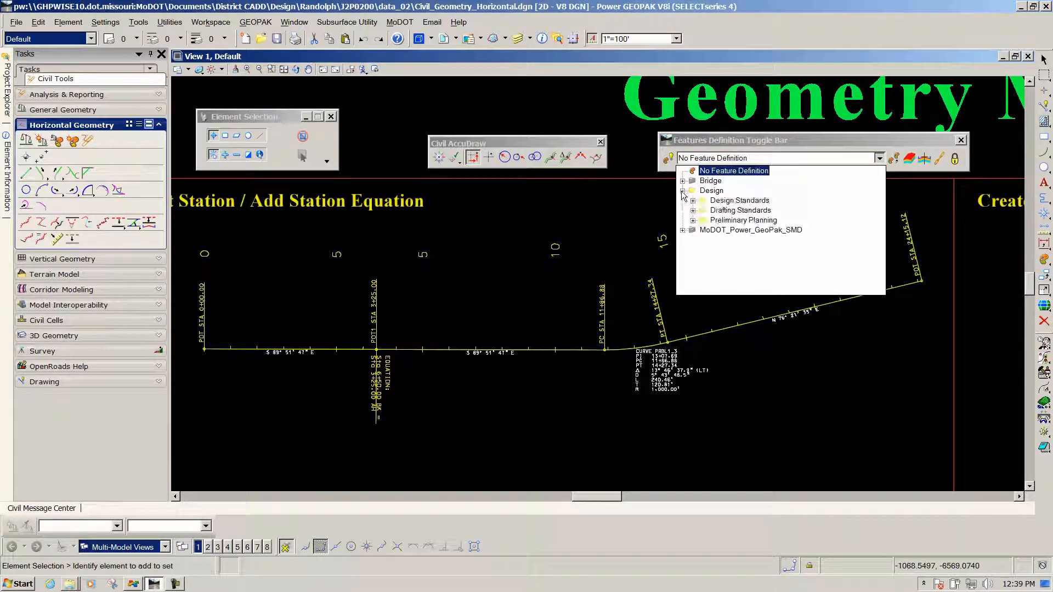
pyautogui.click(693, 200)
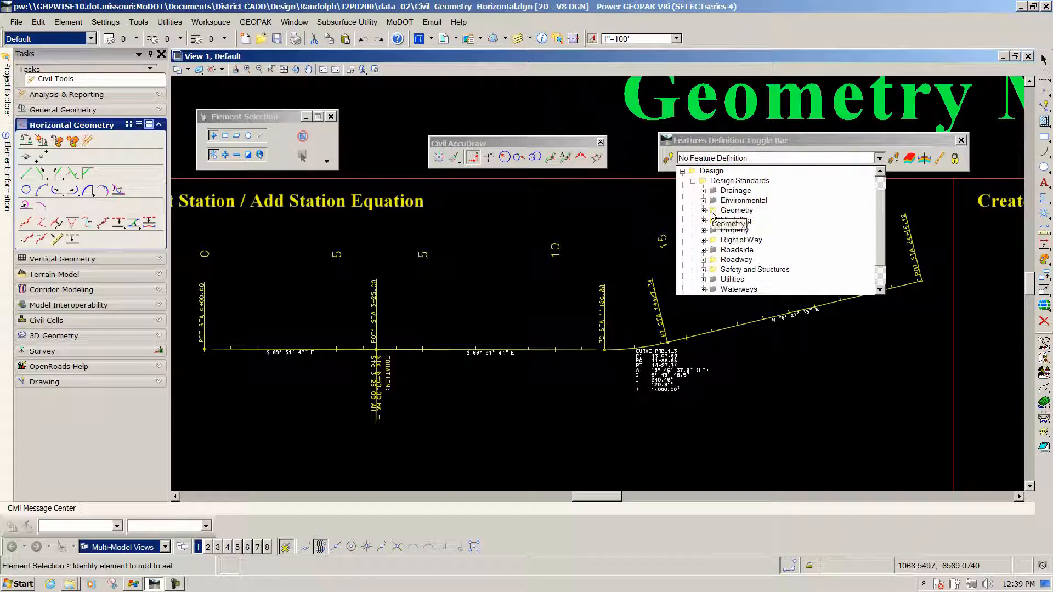
pyautogui.click(704, 211)
pyautogui.click(753, 221)
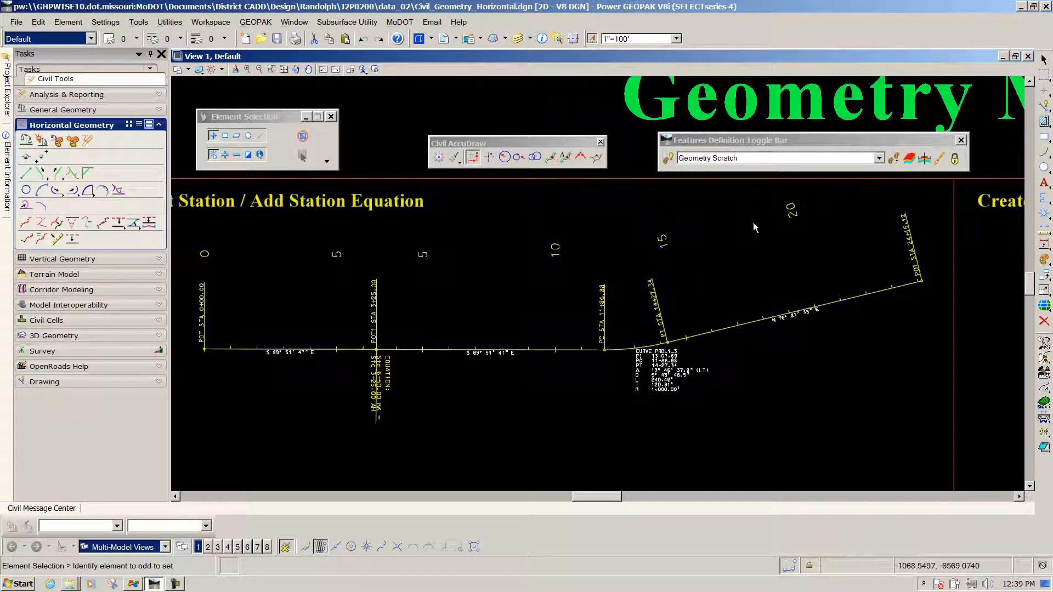
pyautogui.click(880, 158)
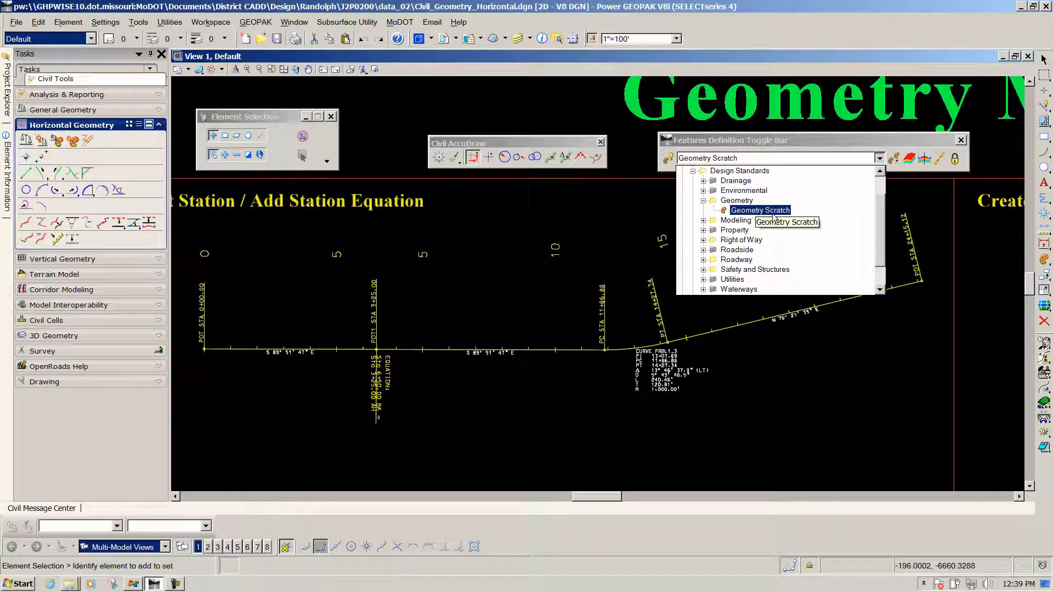
pyautogui.click(634, 207)
pyautogui.click(667, 159)
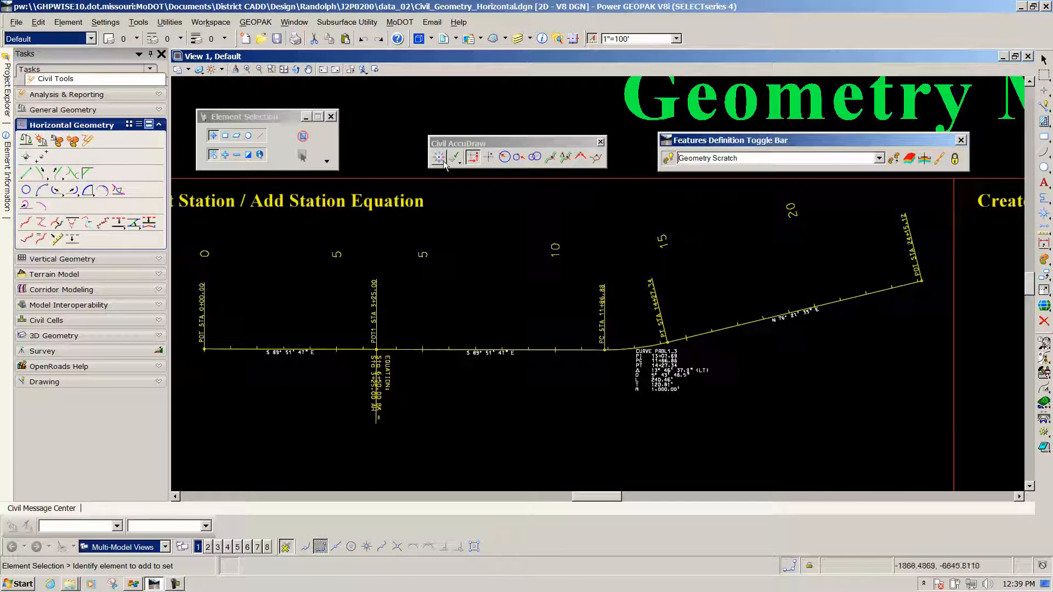
# Start a Line with Civil AccuDraw station-offset entry and pick the proposed baseline as its reference element
pyautogui.moveTo(470, 142); pyautogui.dragTo(445, 138)
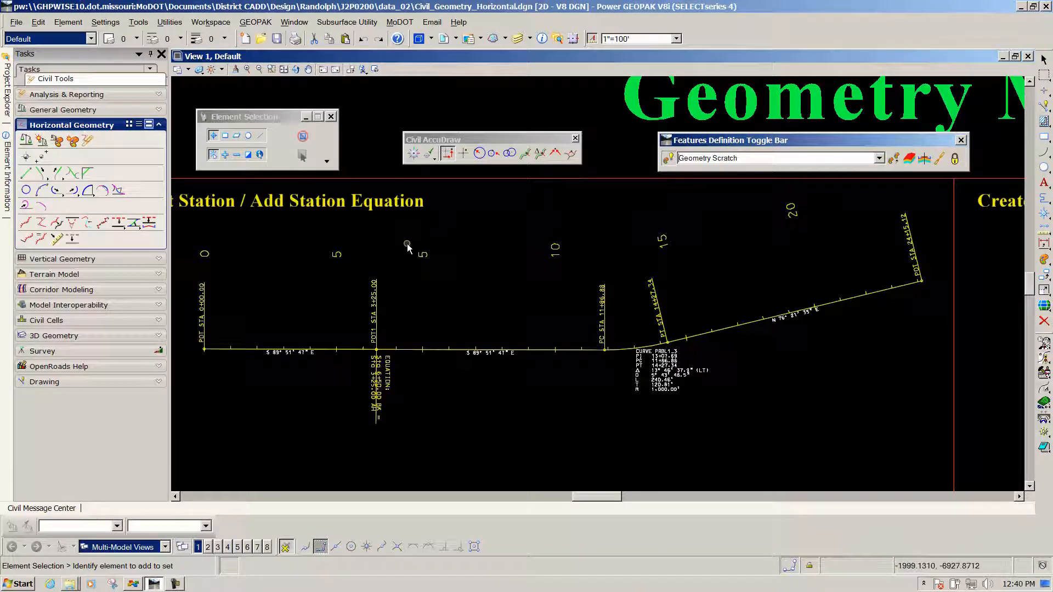
pyautogui.click(27, 174)
pyautogui.moveTo(266, 123); pyautogui.dragTo(264, 110)
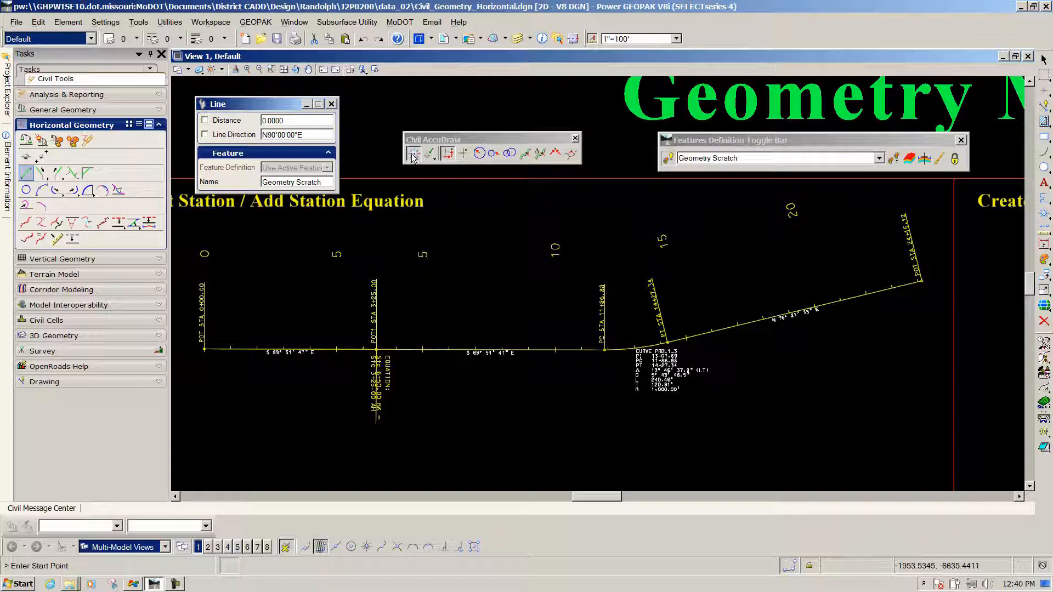
pyautogui.click(526, 155)
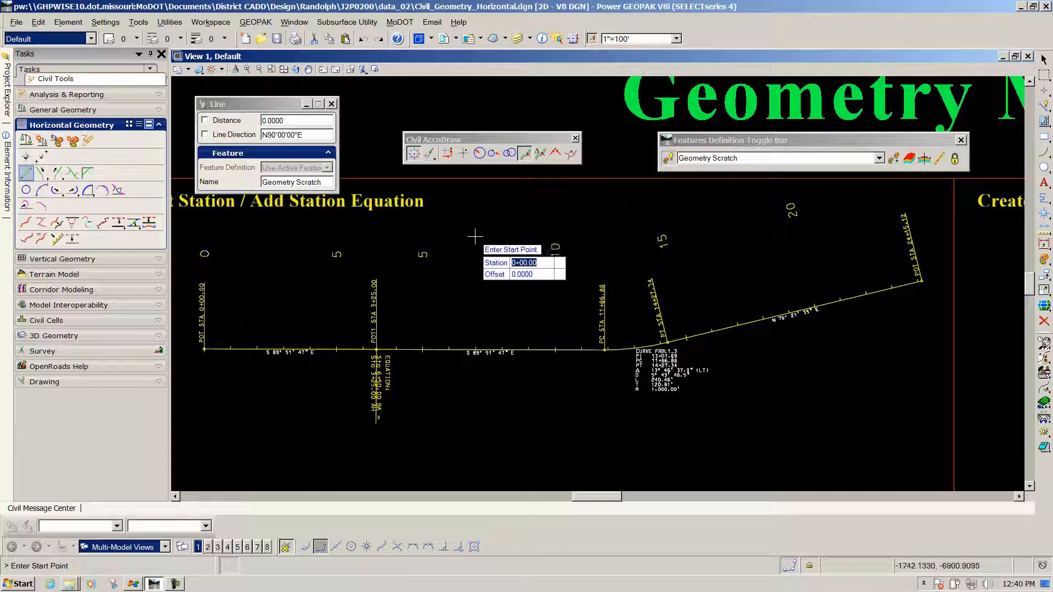
pyautogui.press('o')
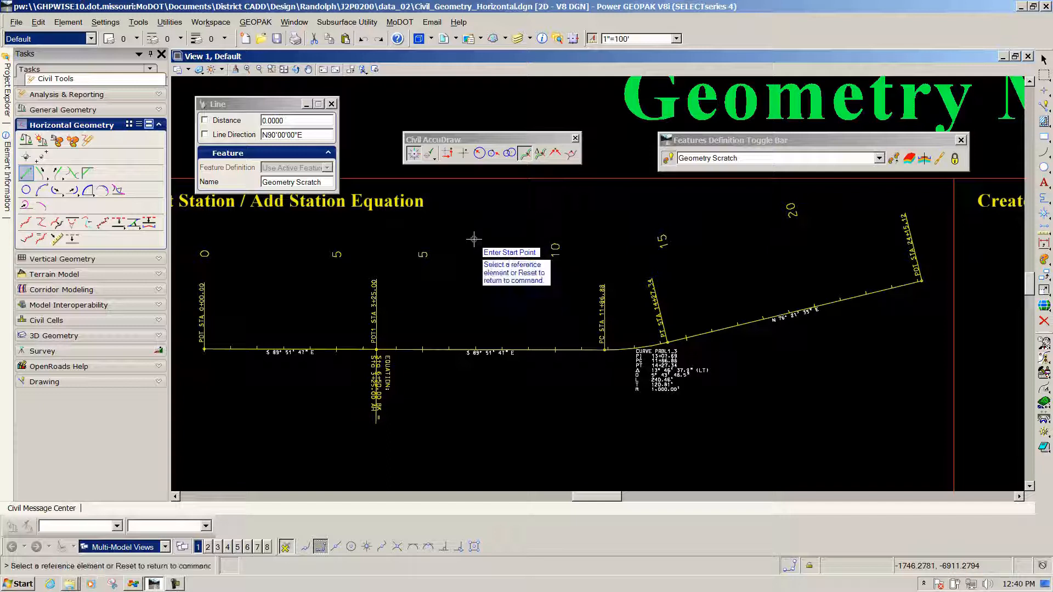
pyautogui.click(442, 349)
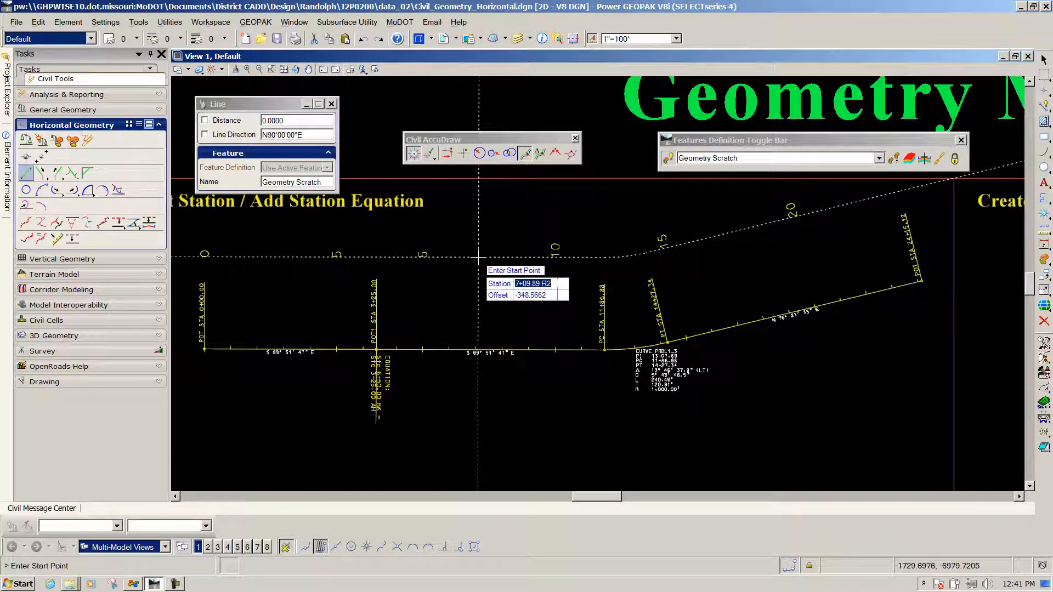
# Place the line's start point at station 7+50 R2 with an offset of -300 from the baseline
pyautogui.write('7')
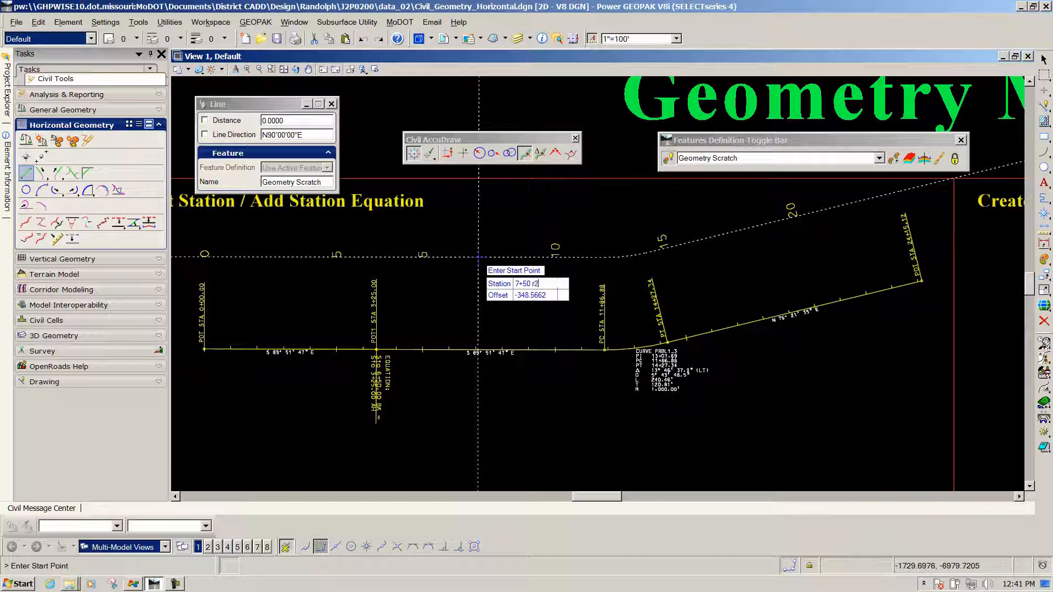
pyautogui.press('Tab')
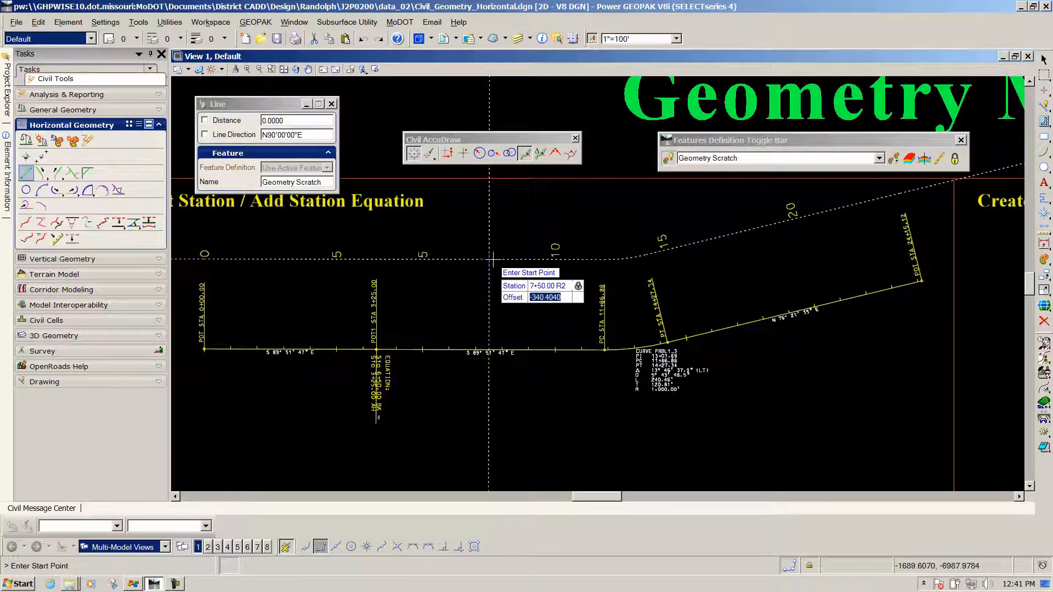
pyautogui.write('3')
pyautogui.press('Tab')
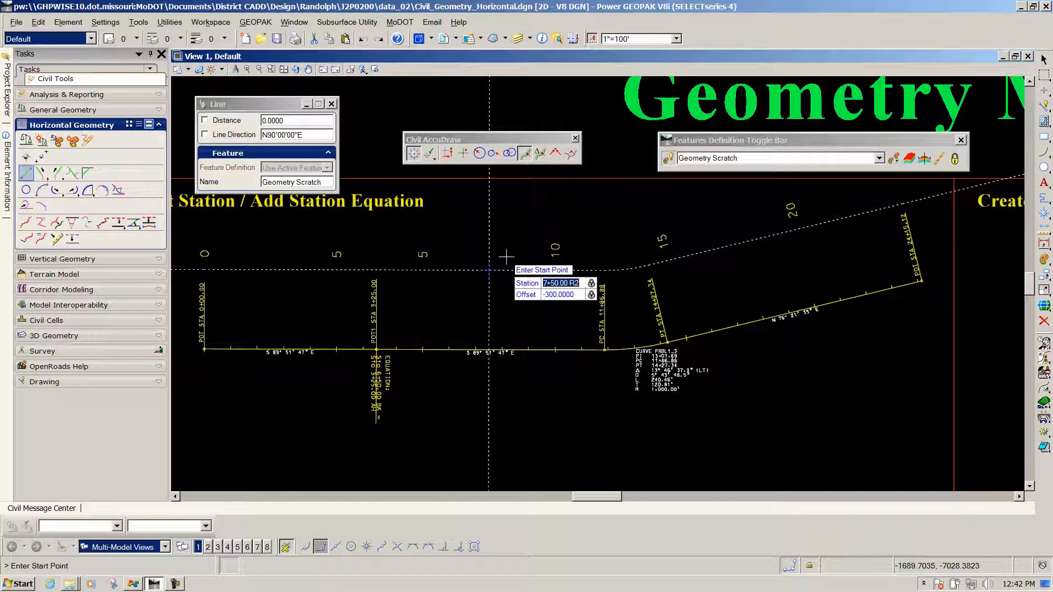
pyautogui.click(533, 303)
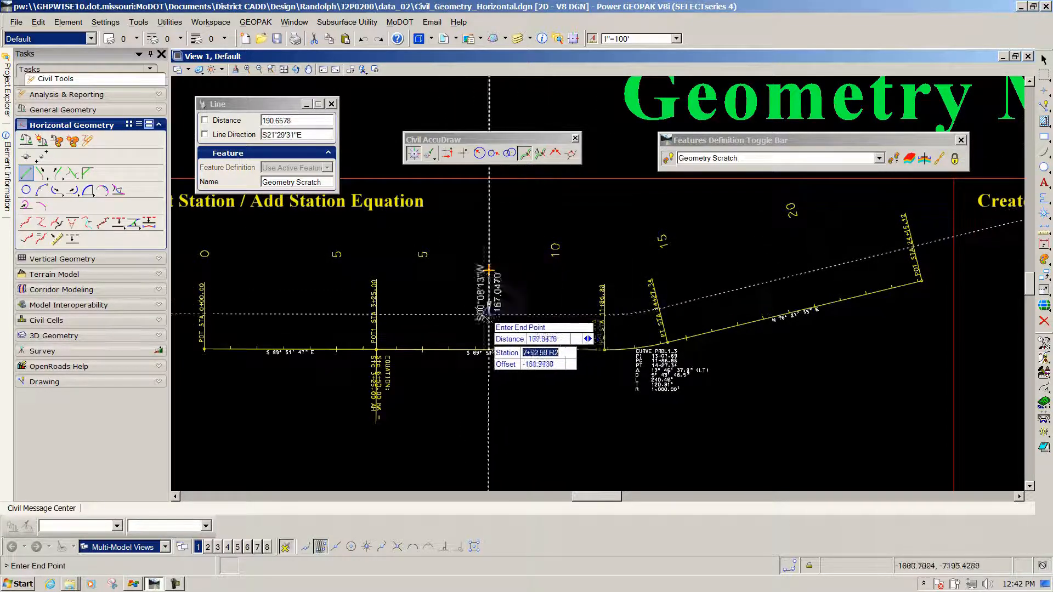
# Turn off Civil AccuDraw and end the 300 ft line on baseline PrBL1 with a perpendicular snap
pyautogui.click(413, 163)
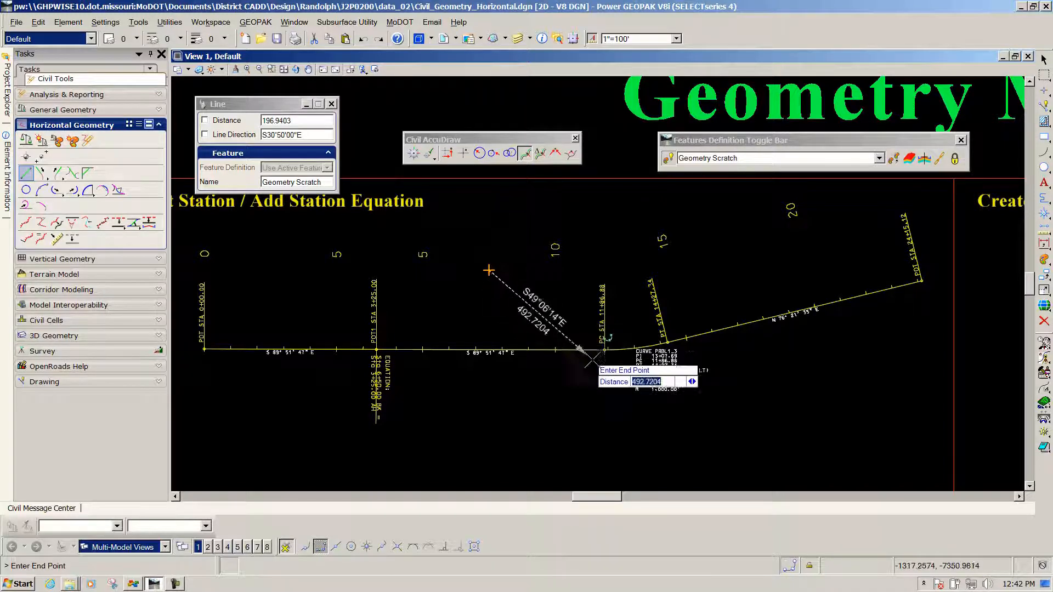
pyautogui.click(445, 549)
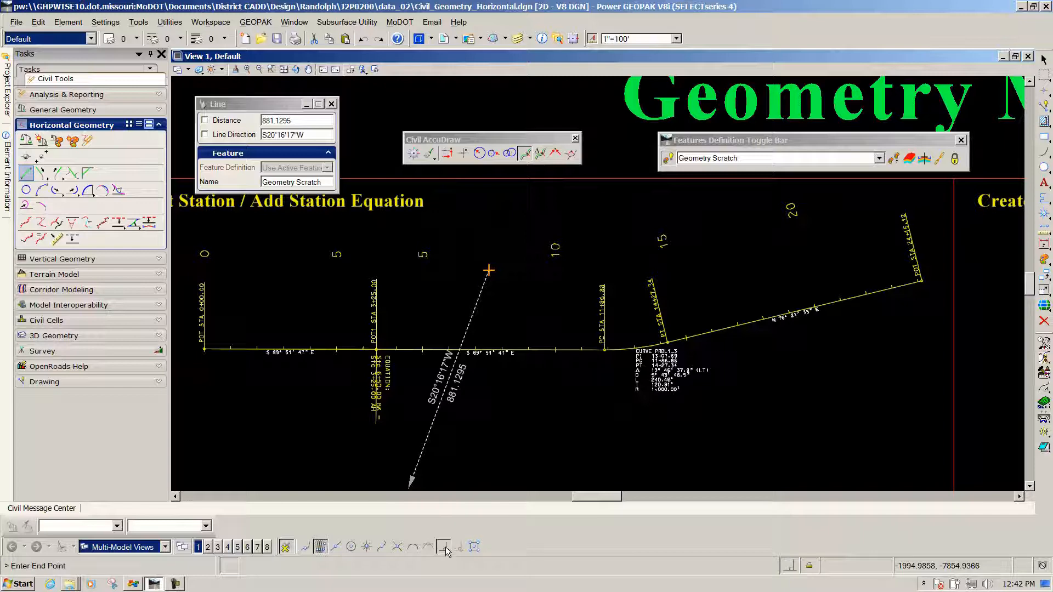
pyautogui.scroll(2, 485, 349)
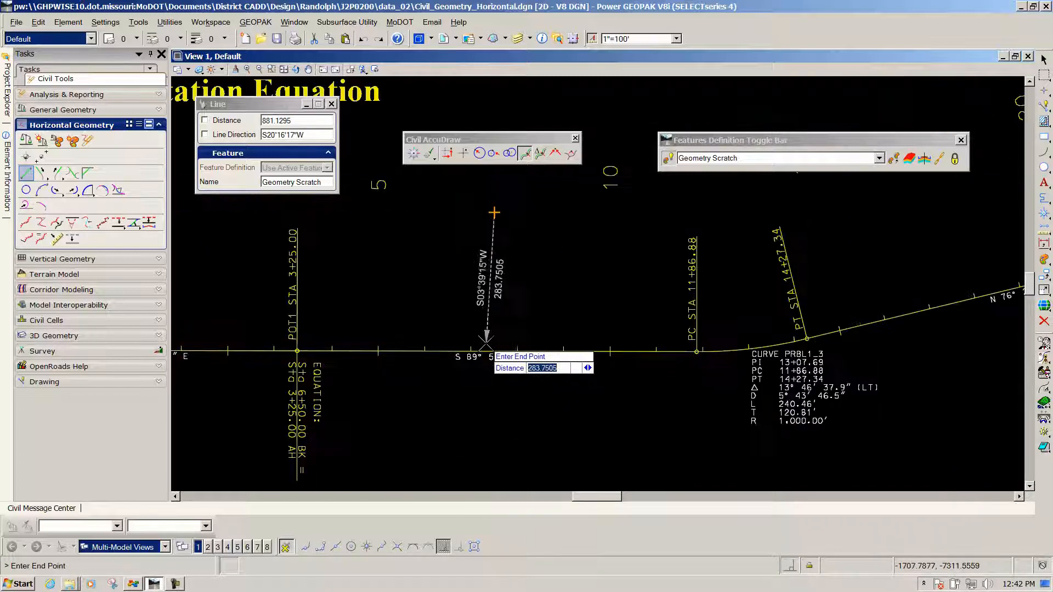
pyautogui.scroll(5, 487, 345)
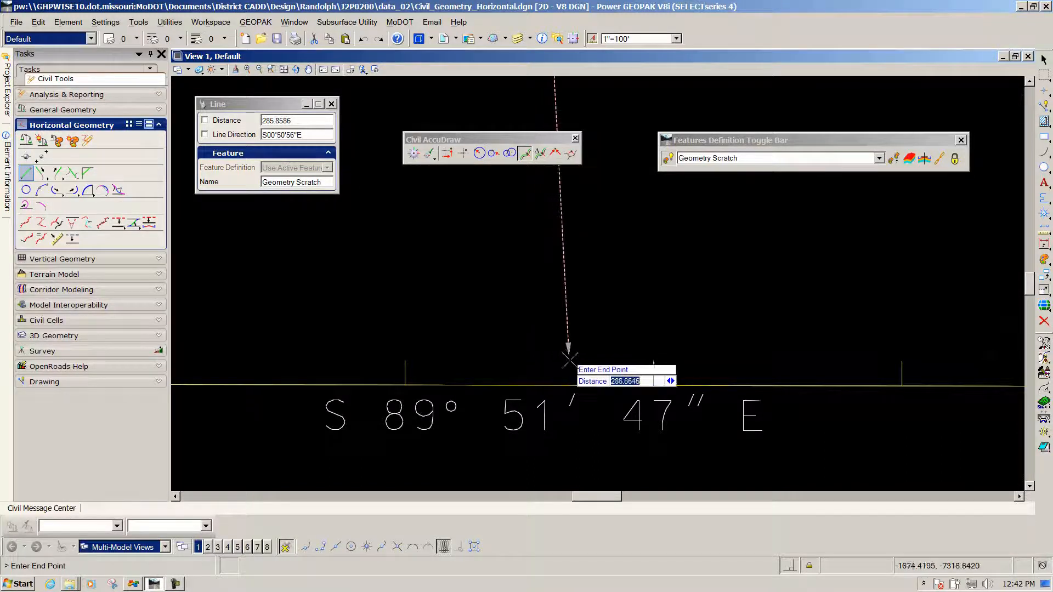
pyautogui.write('300')
pyautogui.press('Return')
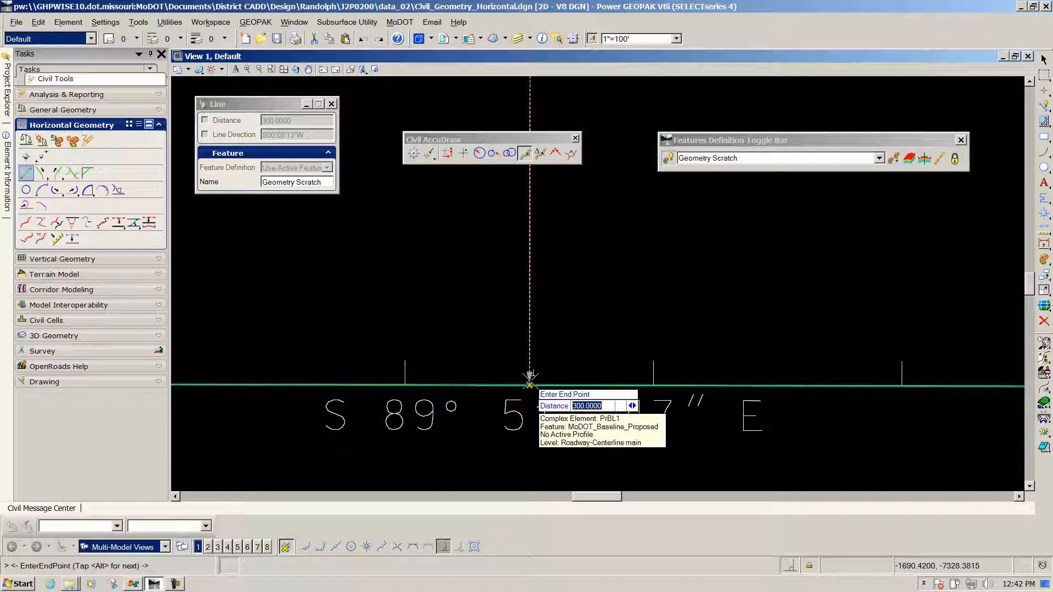
pyautogui.click(530, 379)
pyautogui.scroll(-5, 567, 321)
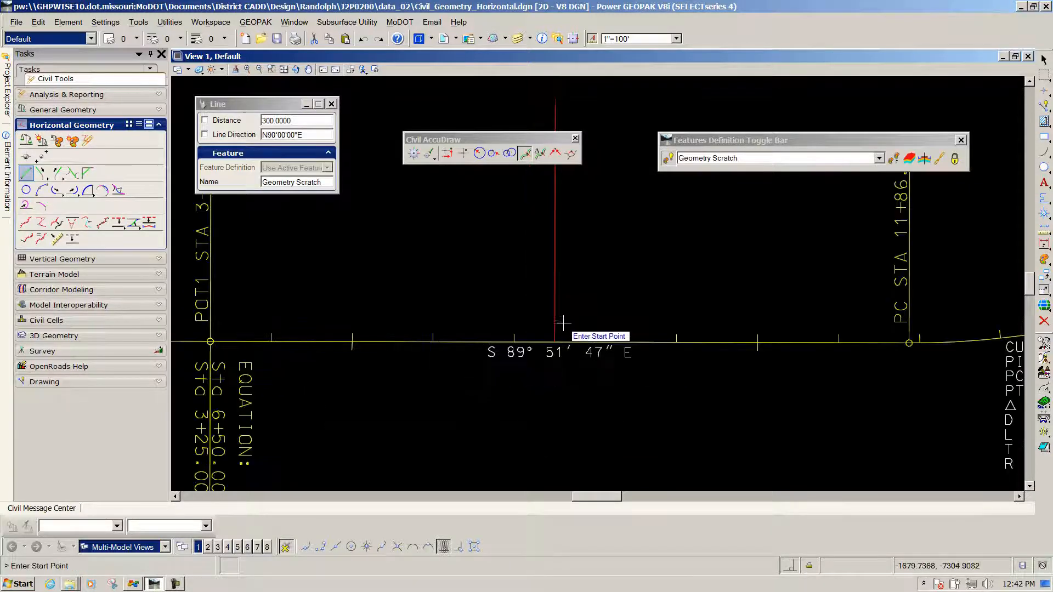
pyautogui.scroll(-2, 563, 323)
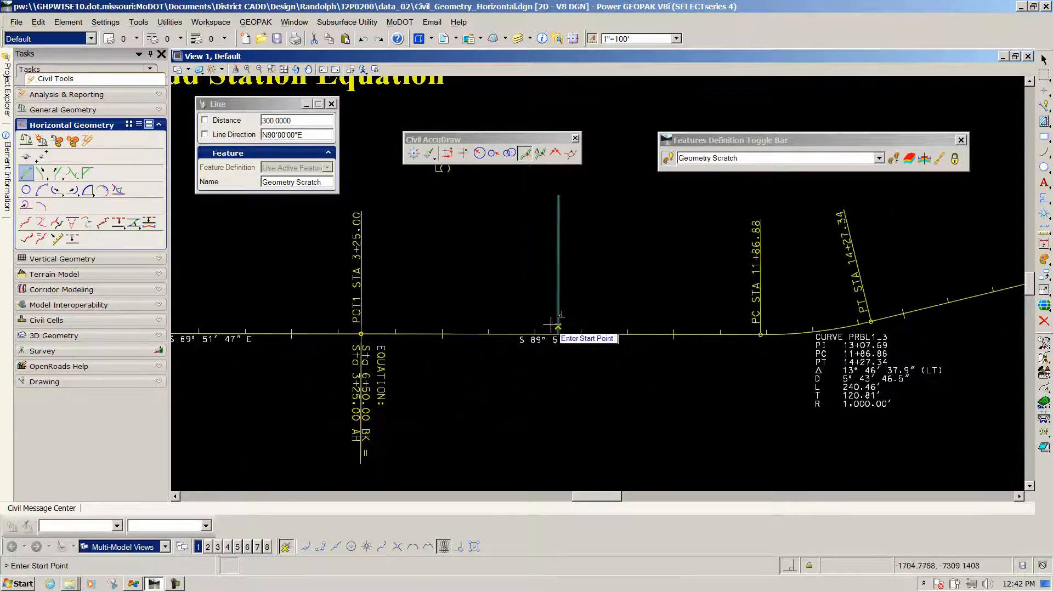
pyautogui.rightClick(626, 257)
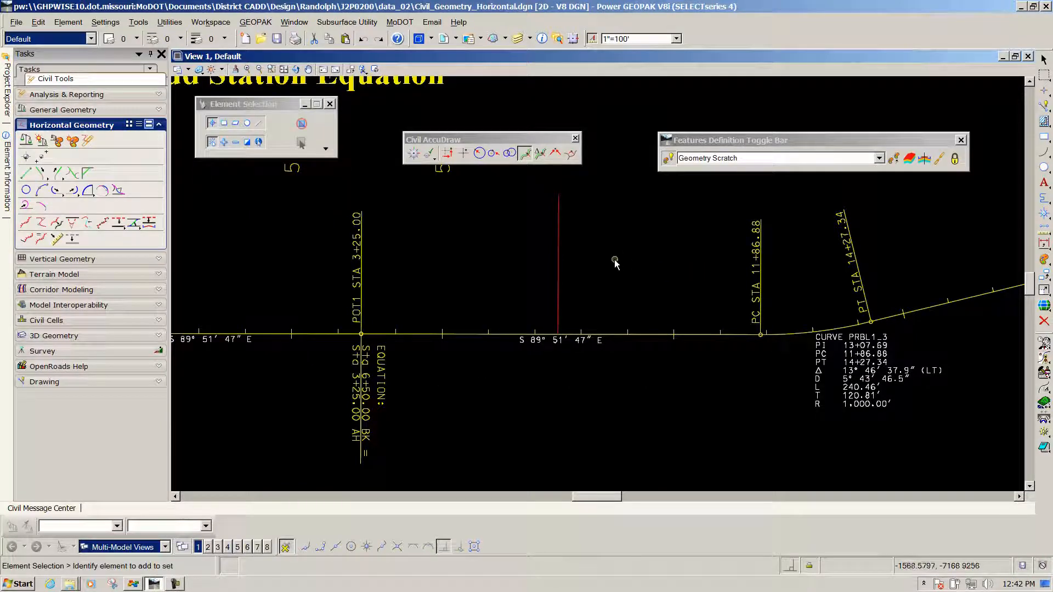
# Select the new line and examine its perpendicular constraint, station and offset at both ends
pyautogui.click(559, 274)
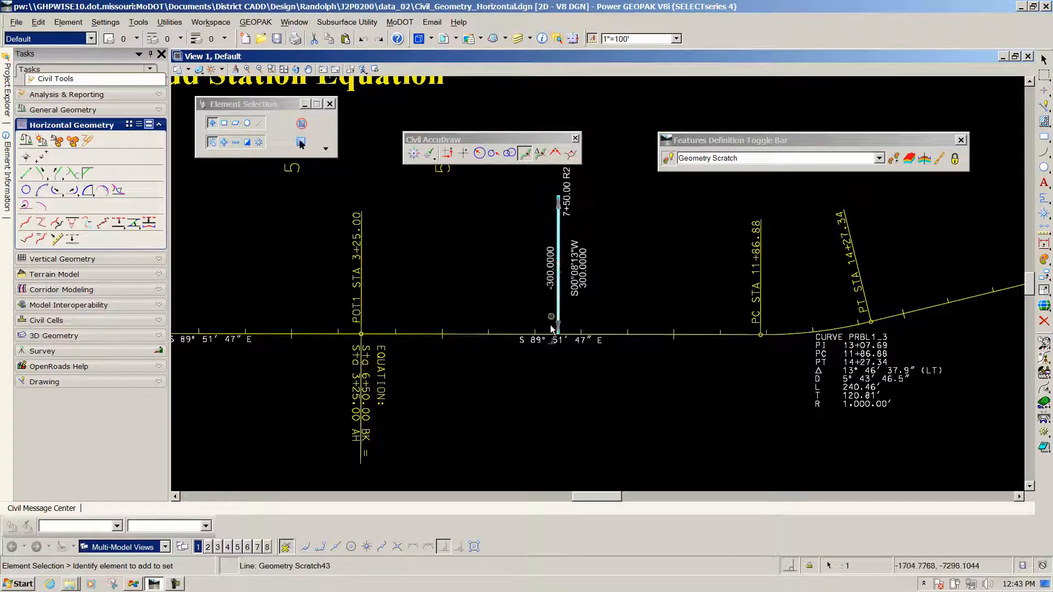
pyautogui.scroll(7, 550, 334)
pyautogui.scroll(2, 576, 335)
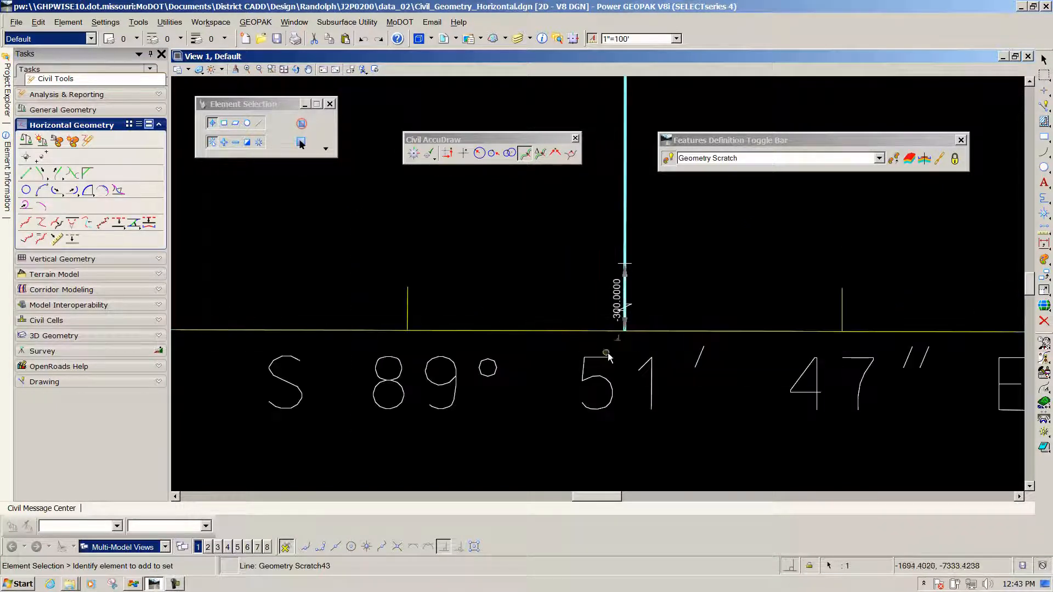
pyautogui.scroll(-8, 625, 355)
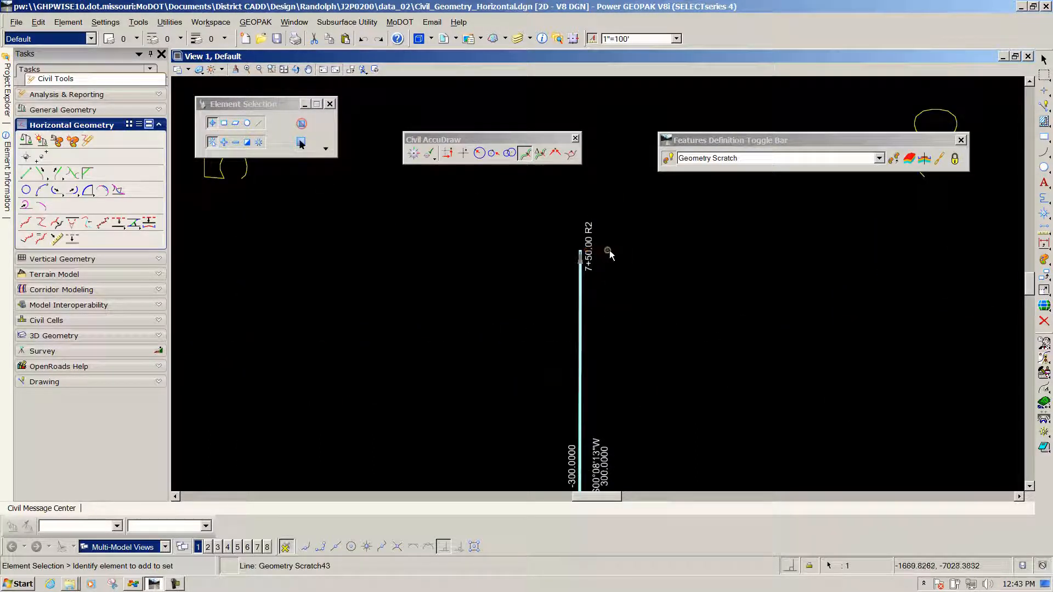
pyautogui.scroll(-2, 611, 251)
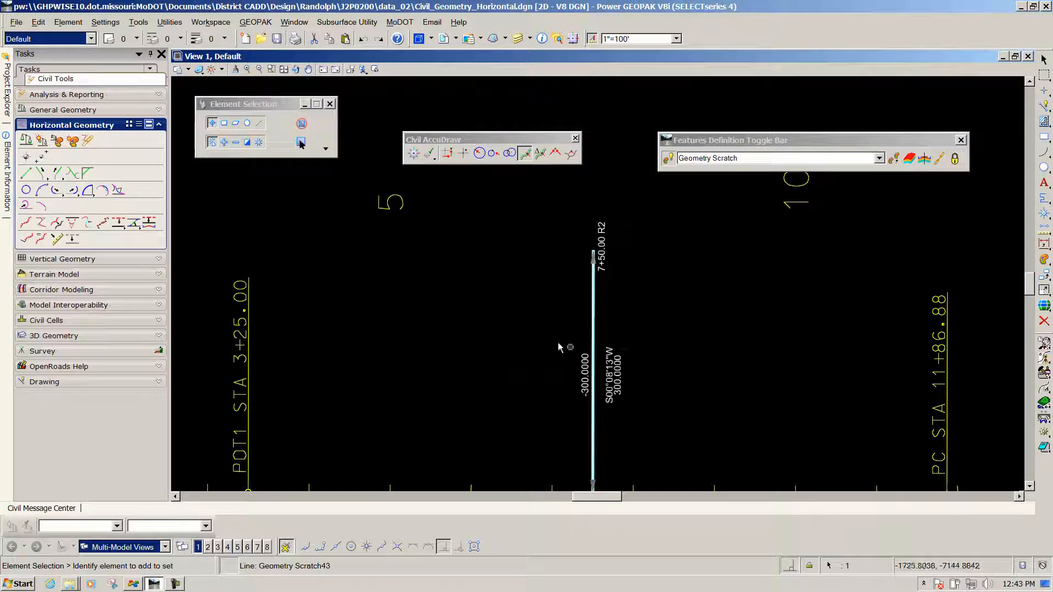
pyautogui.scroll(-5, 502, 327)
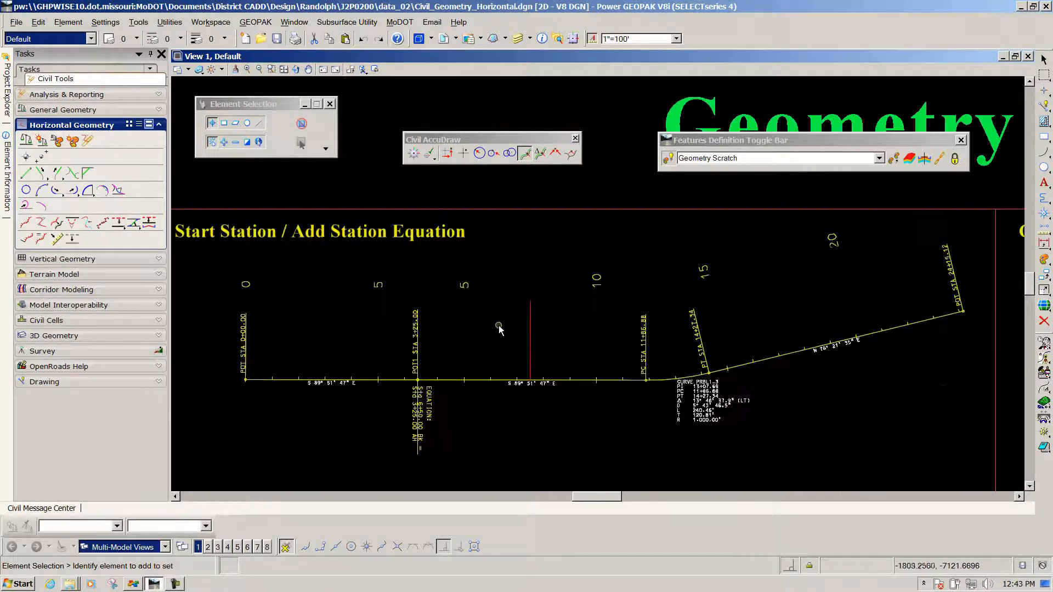
pyautogui.click(531, 329)
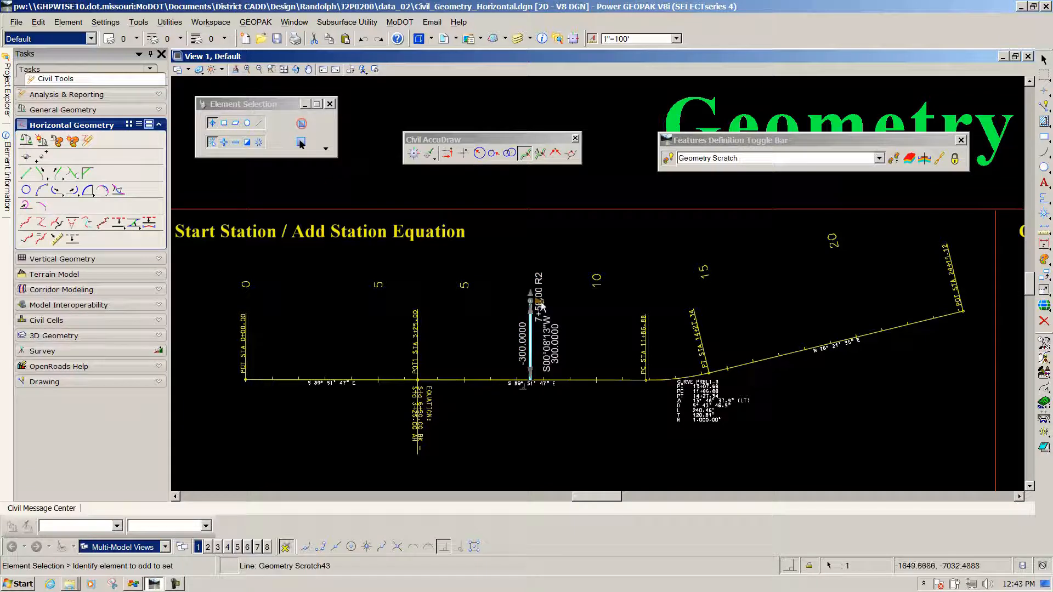
pyautogui.click(541, 304)
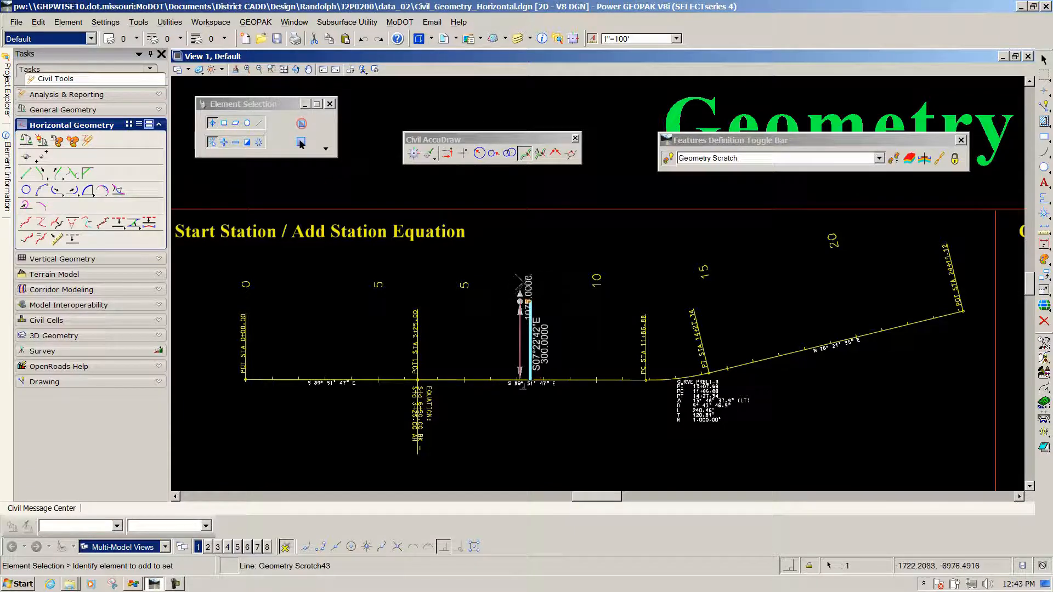
pyautogui.click(521, 279)
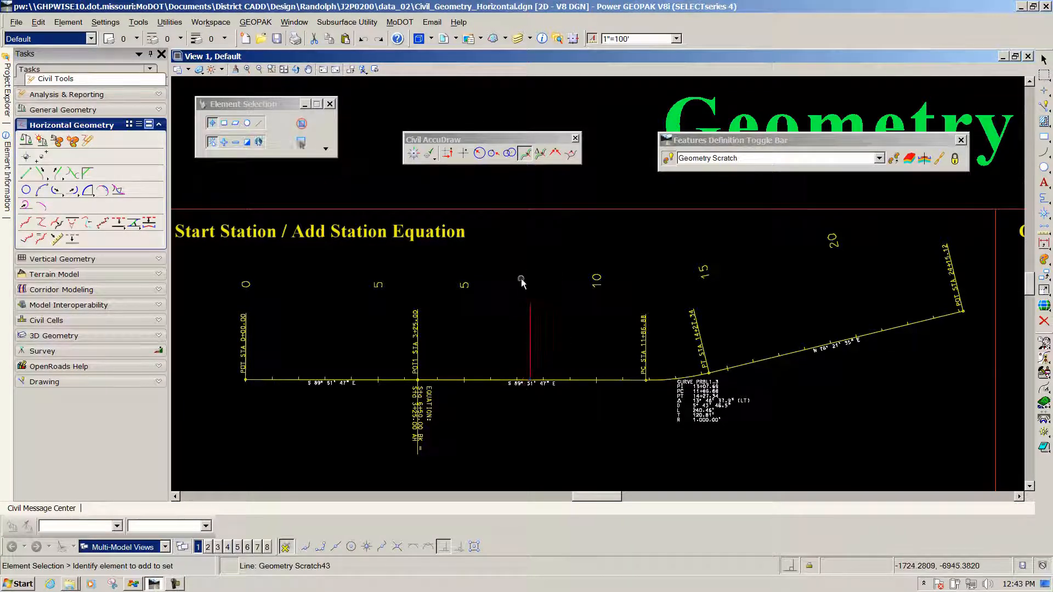
pyautogui.click(531, 320)
pyautogui.click(540, 301)
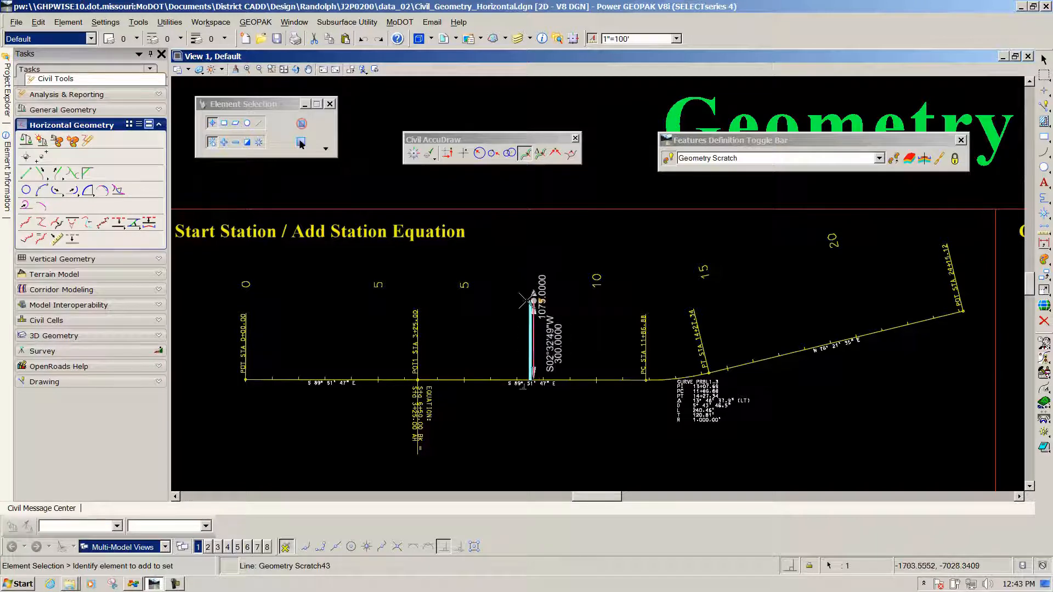
pyautogui.click(528, 302)
# Select the perpendicular line and set its start station to 20+00 R2 along the baseline
pyautogui.click(531, 324)
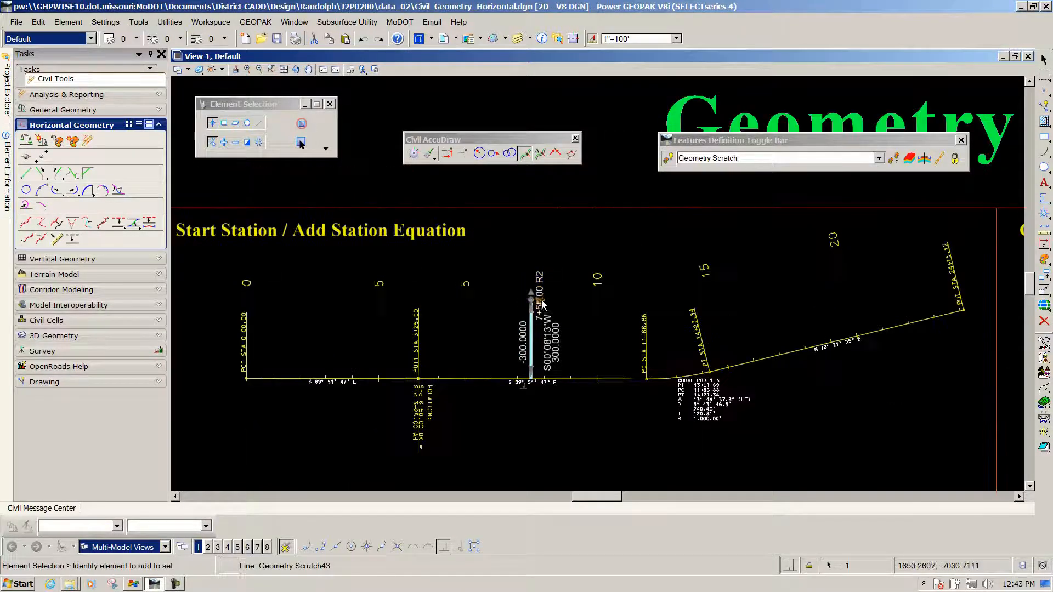
pyautogui.scroll(3, 530, 322)
pyautogui.click(511, 305)
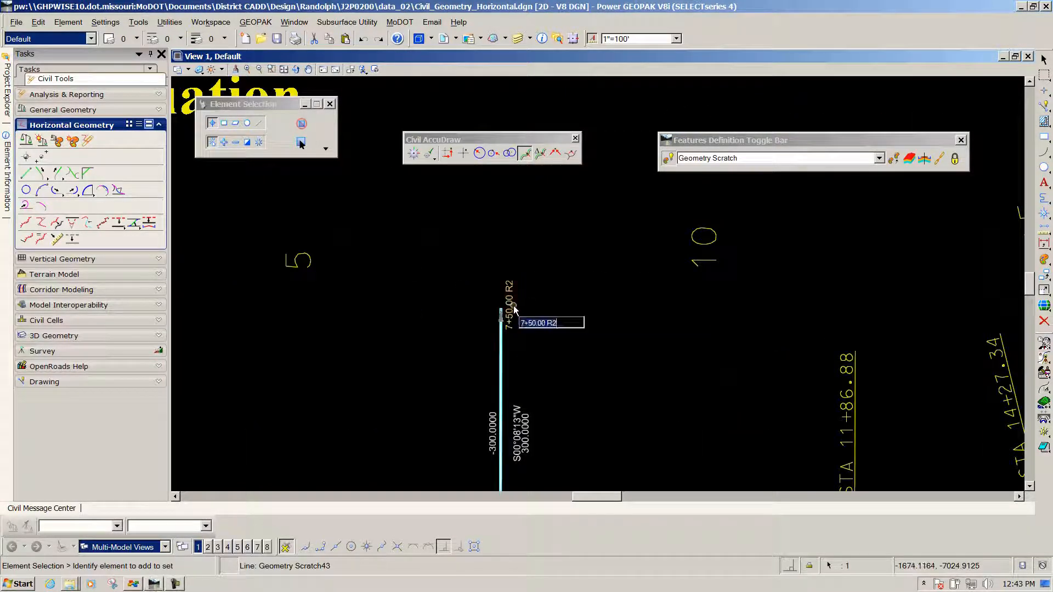
pyautogui.scroll(-2, 514, 310)
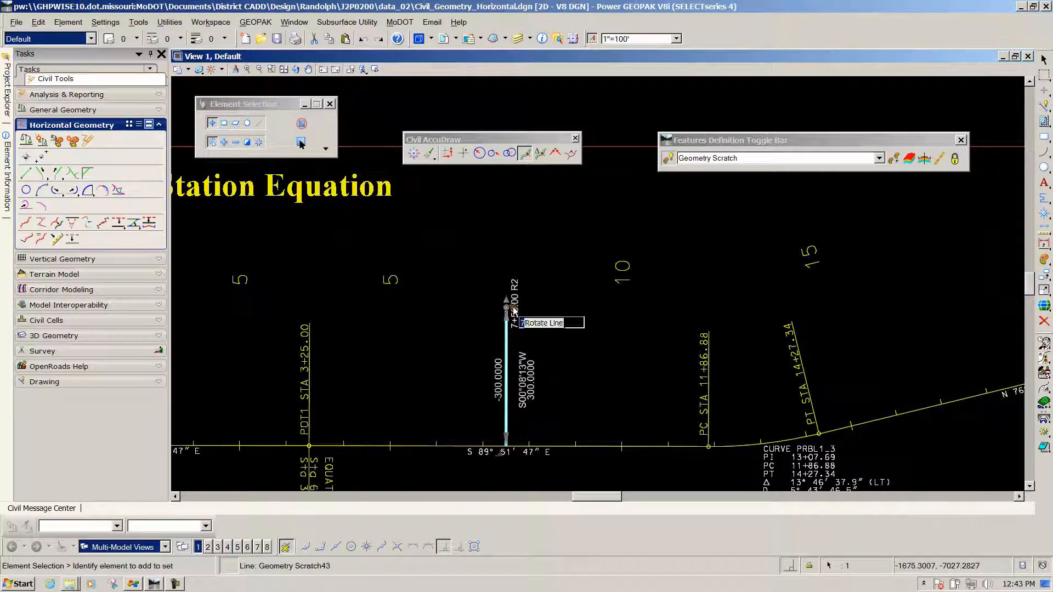
pyautogui.scroll(-3, 514, 311)
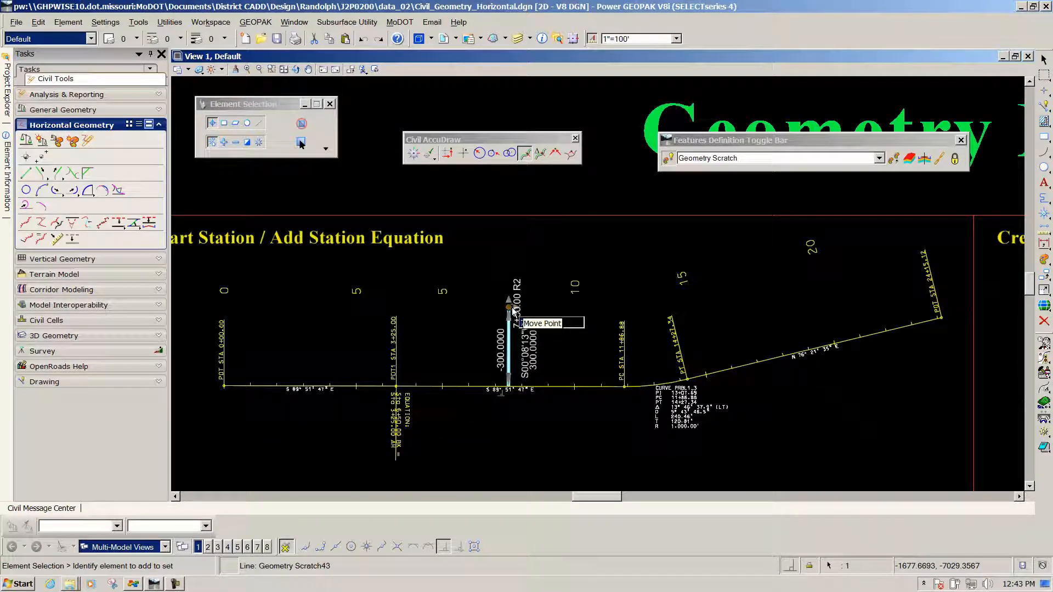
pyautogui.write('20+')
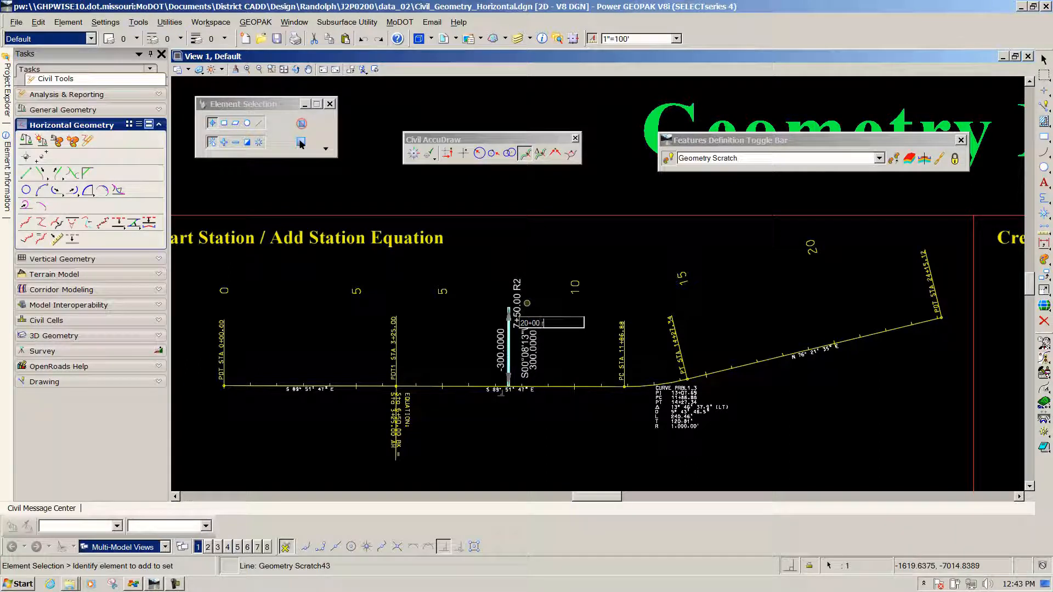
pyautogui.write('00 r2')
pyautogui.press('Return')
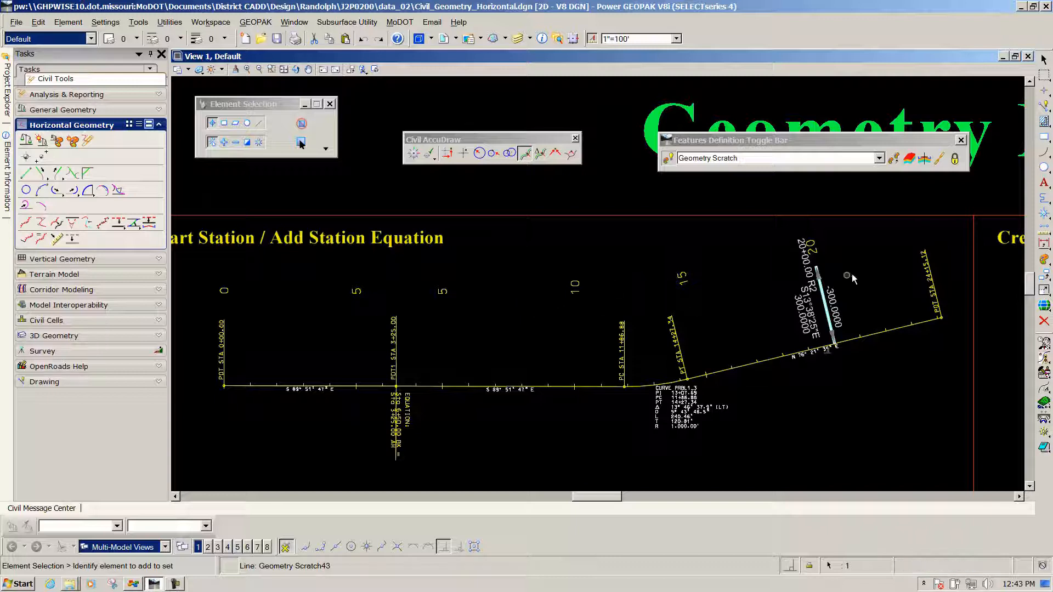
# Examine the relocated line's station, offset and perpendicular end at the baseline, and clear the selection
pyautogui.scroll(5, 851, 276)
pyautogui.scroll(-3, 790, 289)
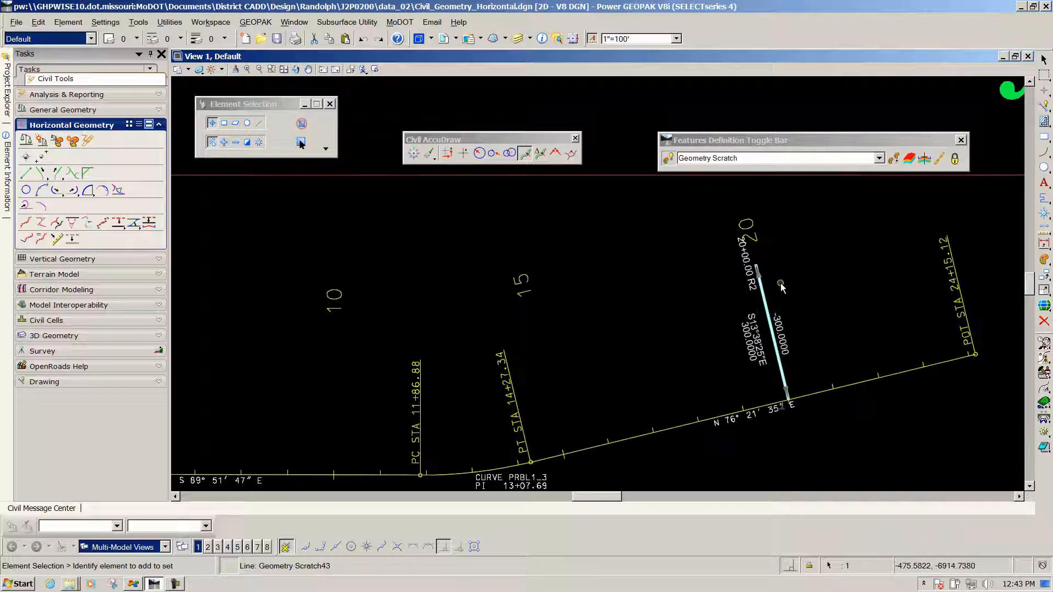
pyautogui.scroll(3, 790, 403)
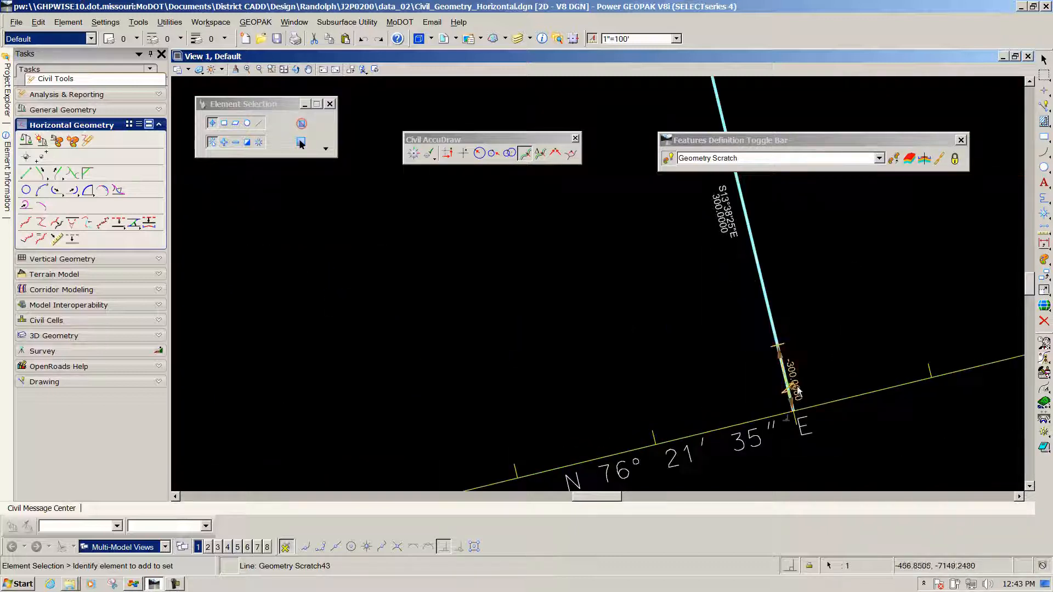
pyautogui.scroll(3, 814, 351)
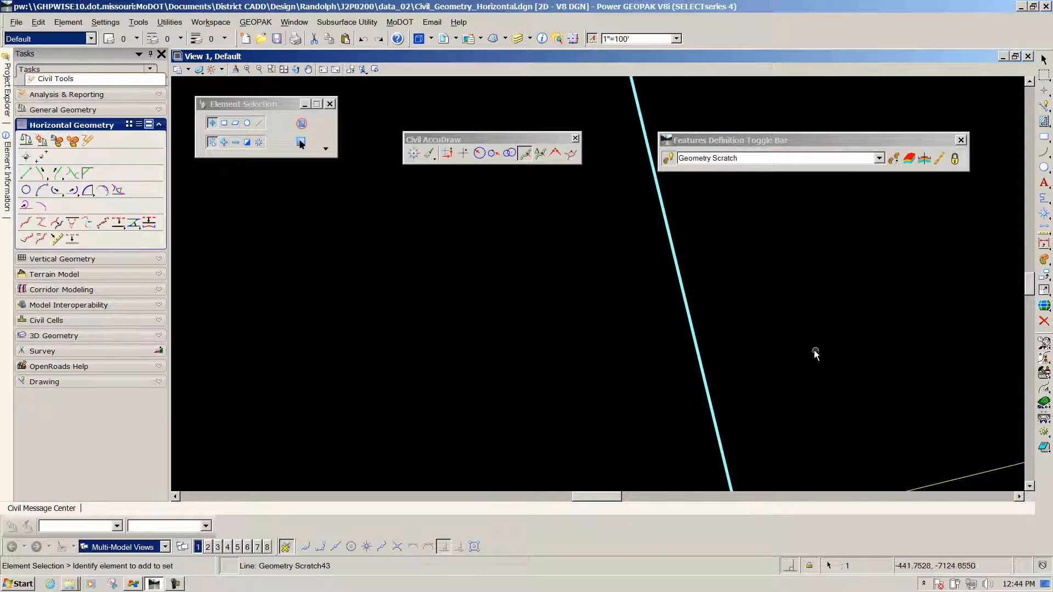
pyautogui.scroll(-3, 806, 349)
pyautogui.scroll(-5, 799, 345)
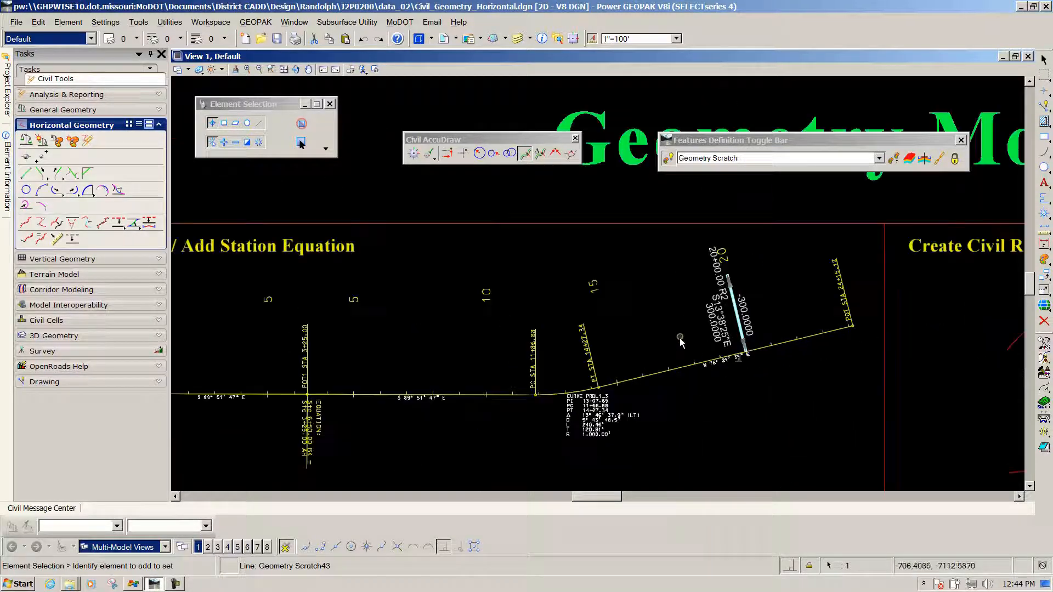
pyautogui.scroll(2, 754, 267)
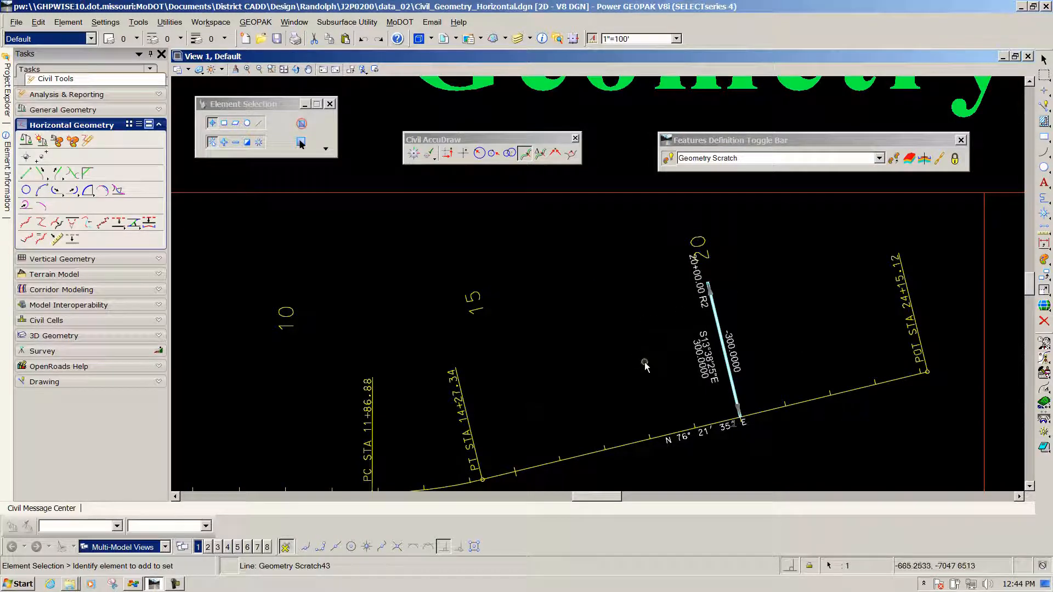
pyautogui.scroll(-2, 601, 346)
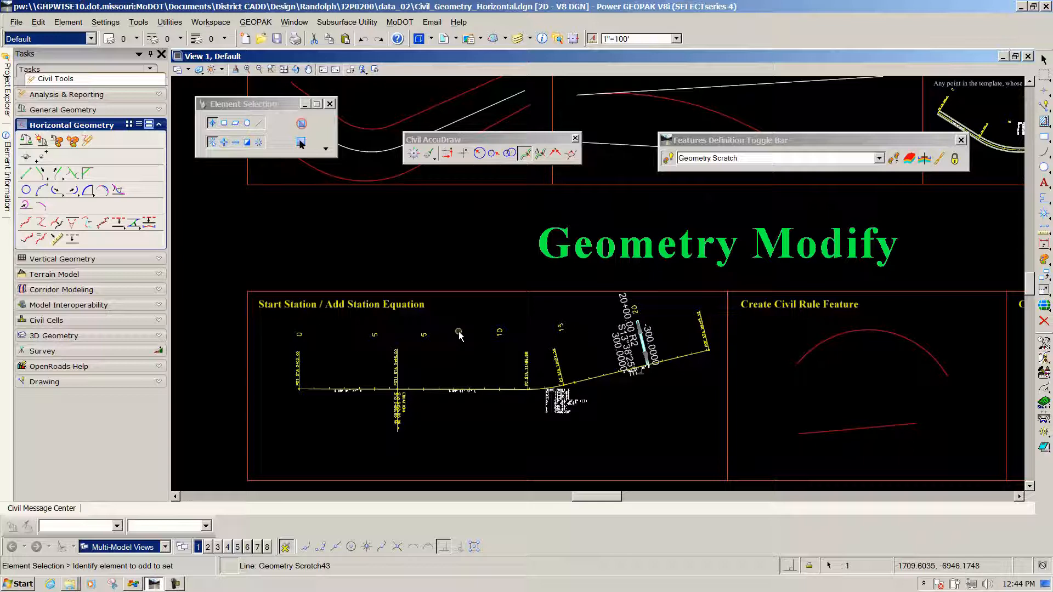
pyautogui.click(523, 323)
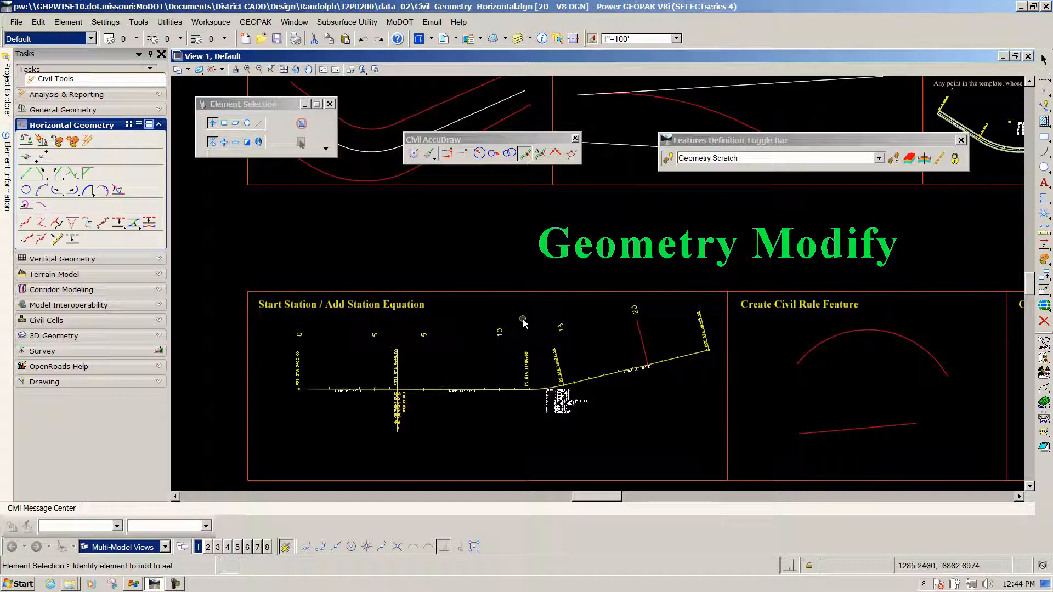